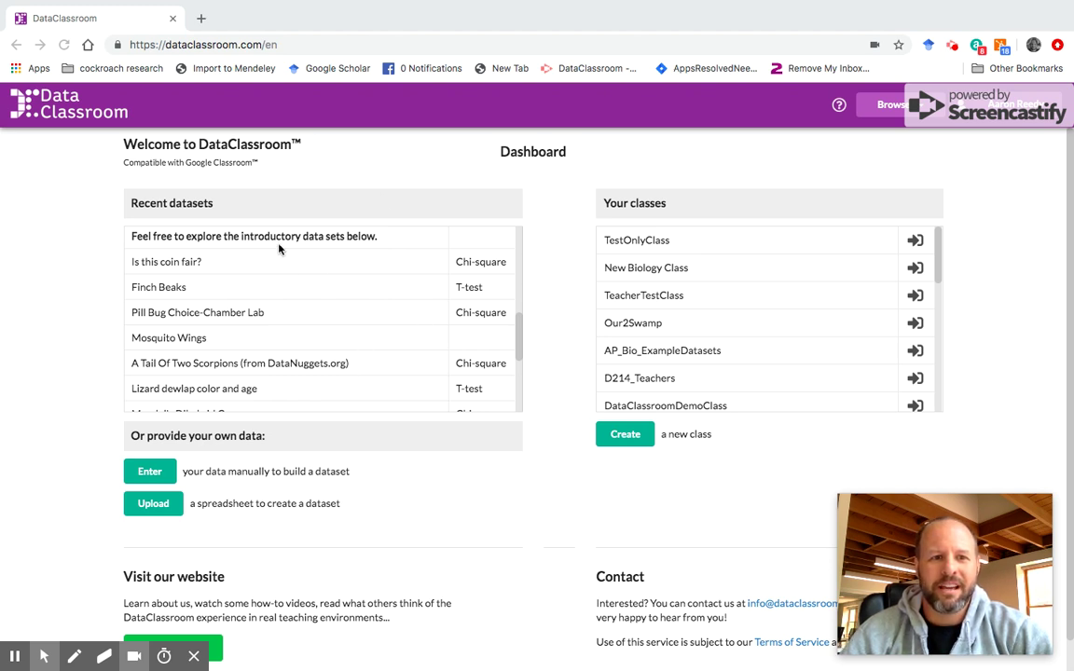
Open the 'Dangerously Bold (from DataNuggets.org)' fish dataset from the Recent datasets list
scroll(292, 352, "down", 1)
scroll(294, 353, "down", 3)
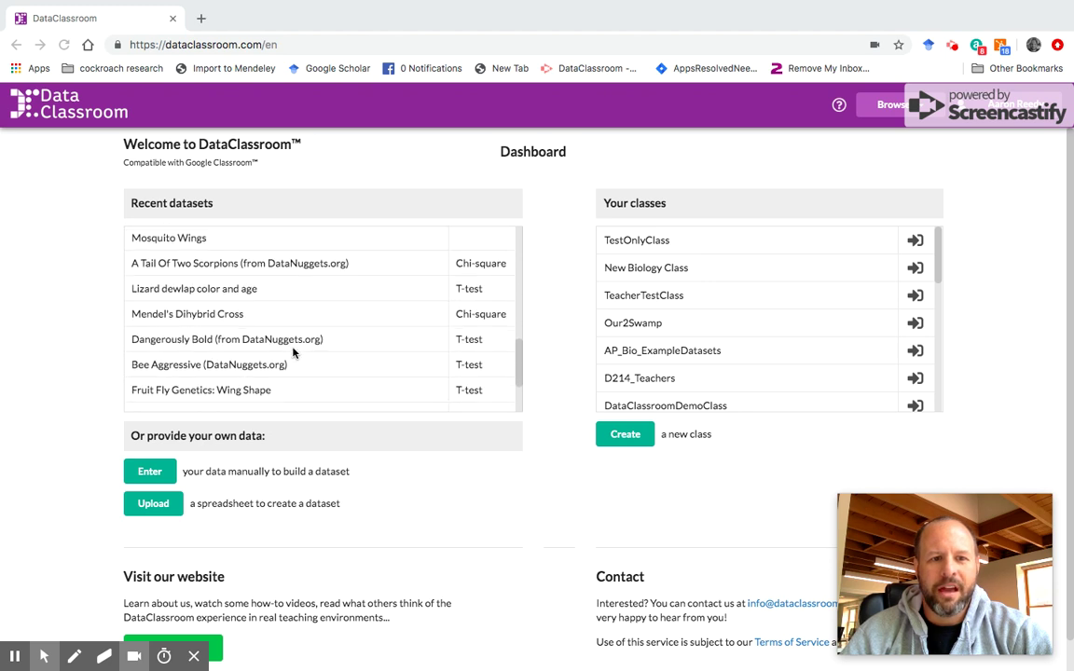
left_click(220, 341)
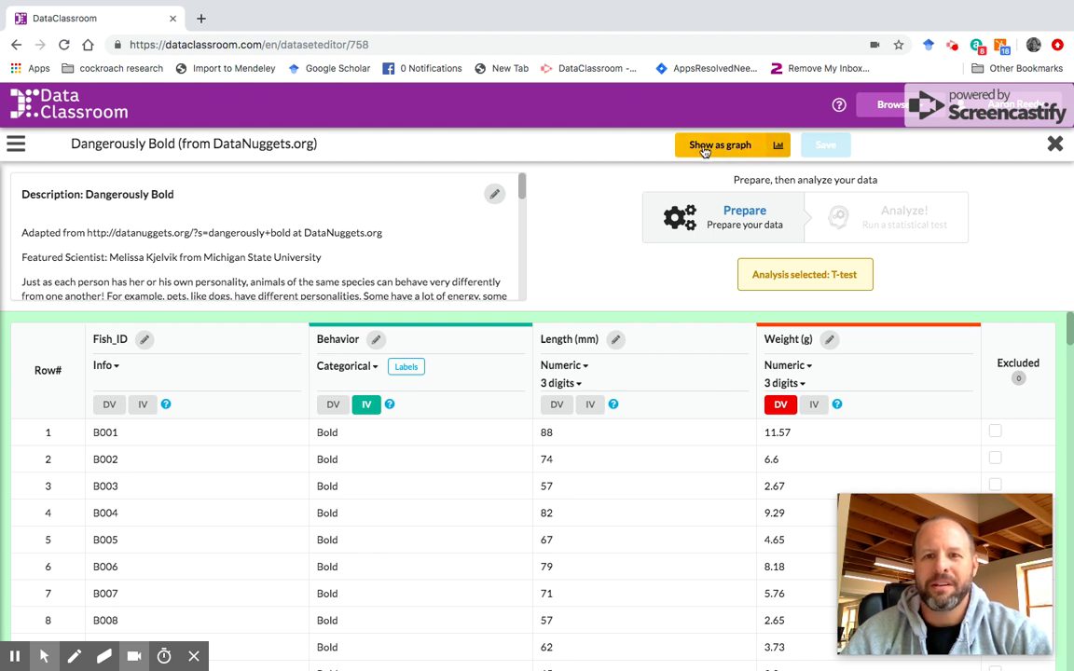
Switch the Dangerously Bold dataset from its data table to the graph view
left_click(732, 147)
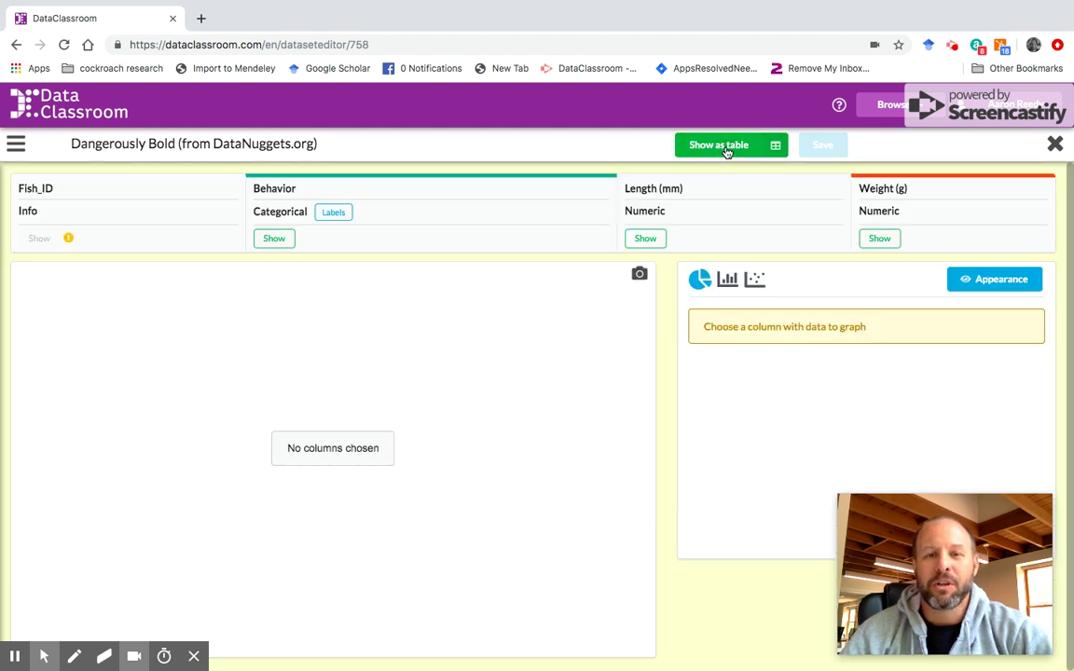
Return briefly to the table, then graph Behavior as a pie chart of 66 Bold and 73 Shy fish
left_click(727, 147)
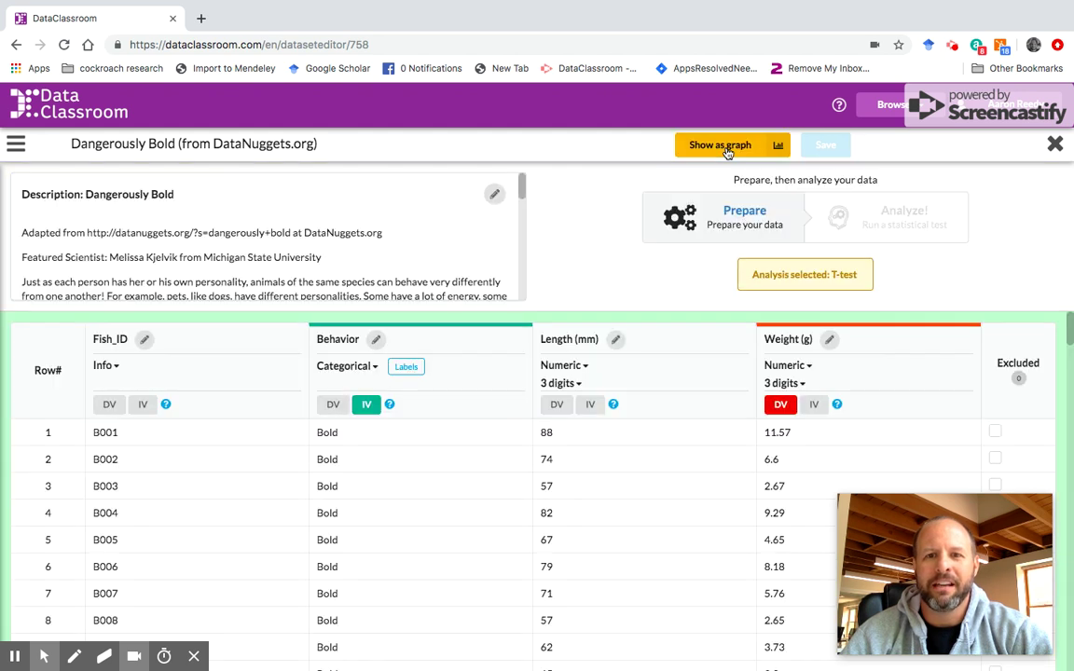
left_click(729, 149)
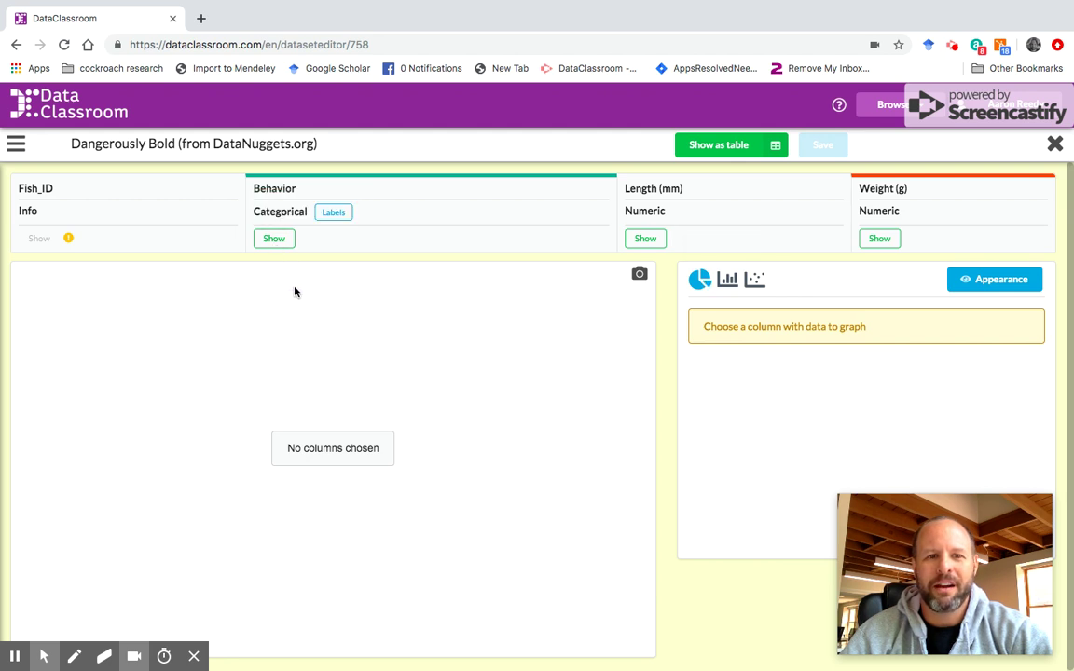
left_click(275, 242)
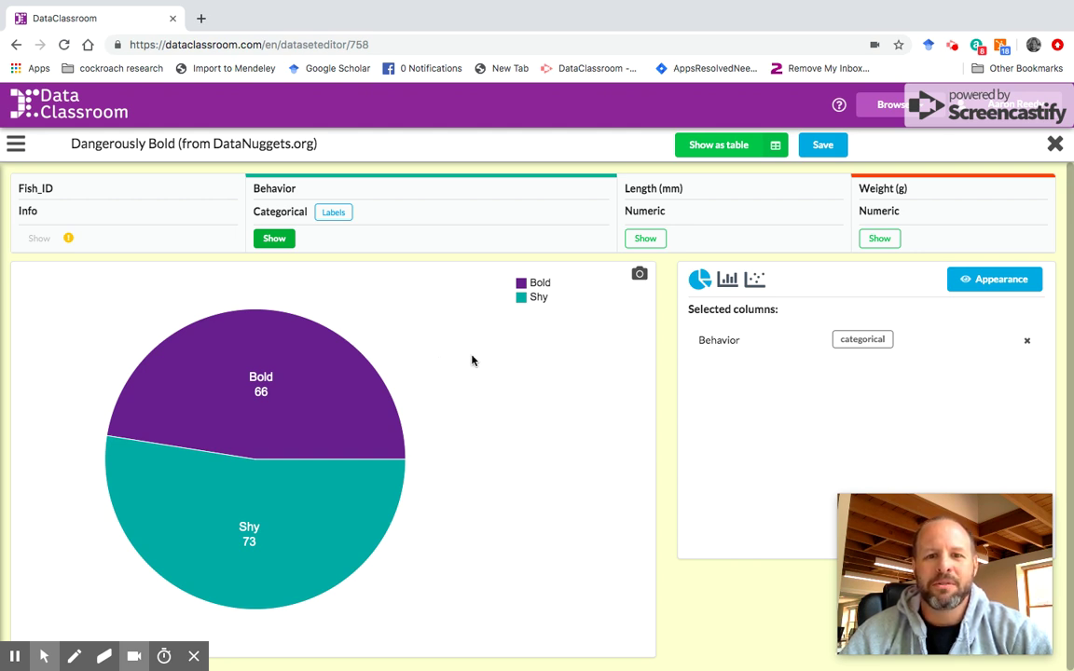
Display Behavior as a bar chart with about 66 Bold and 73 Shy fish
left_click(728, 279)
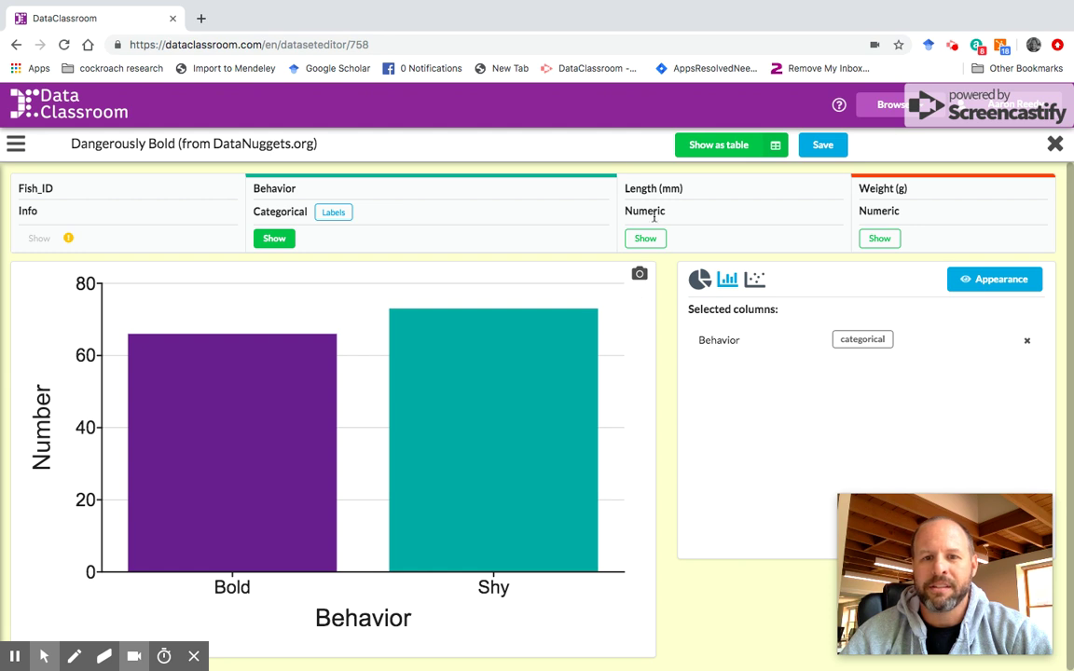
Graph Length (mm) as a histogram and cut it down to five bins
left_click(647, 239)
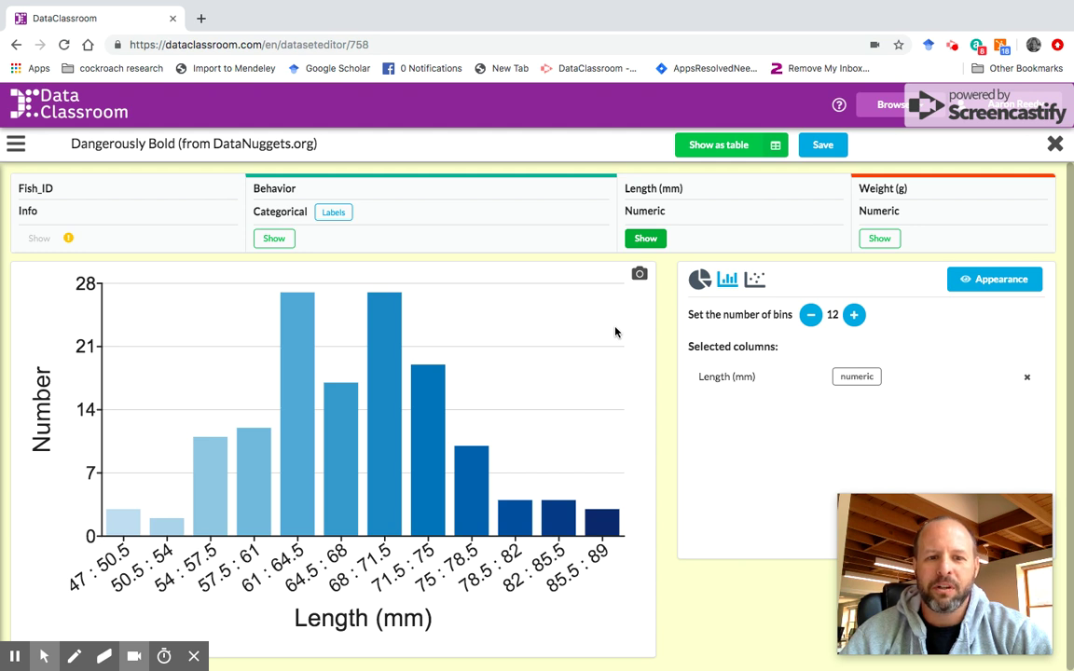
left_click(810, 316)
left_click(810, 316)
left_click(810, 316)
left_click(810, 316)
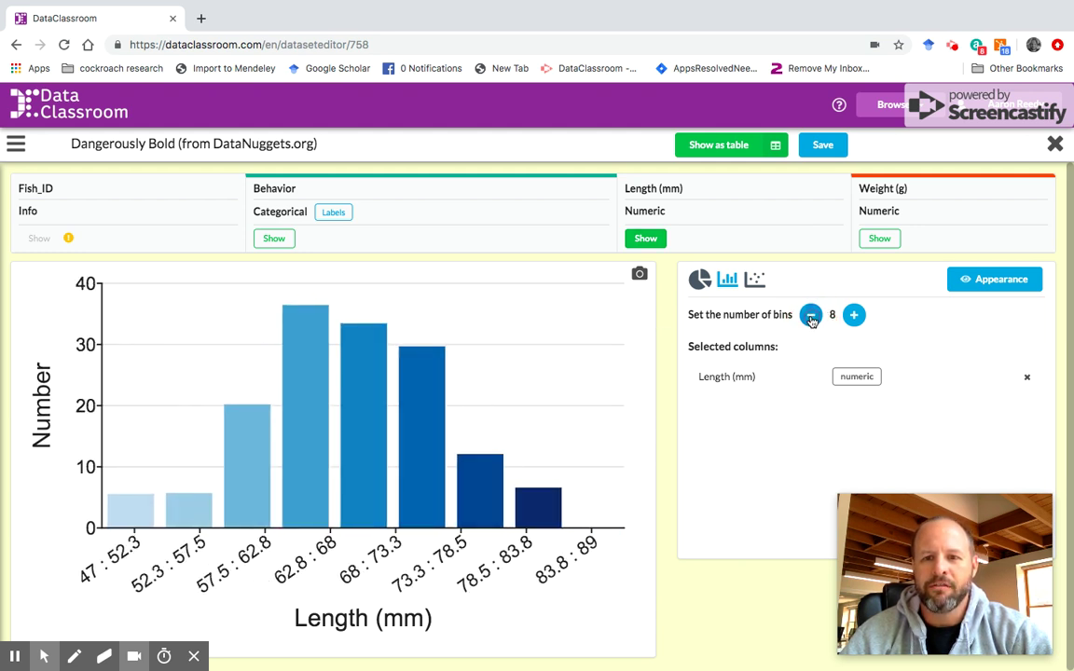
left_click(810, 316)
left_click(810, 316)
left_click(810, 316)
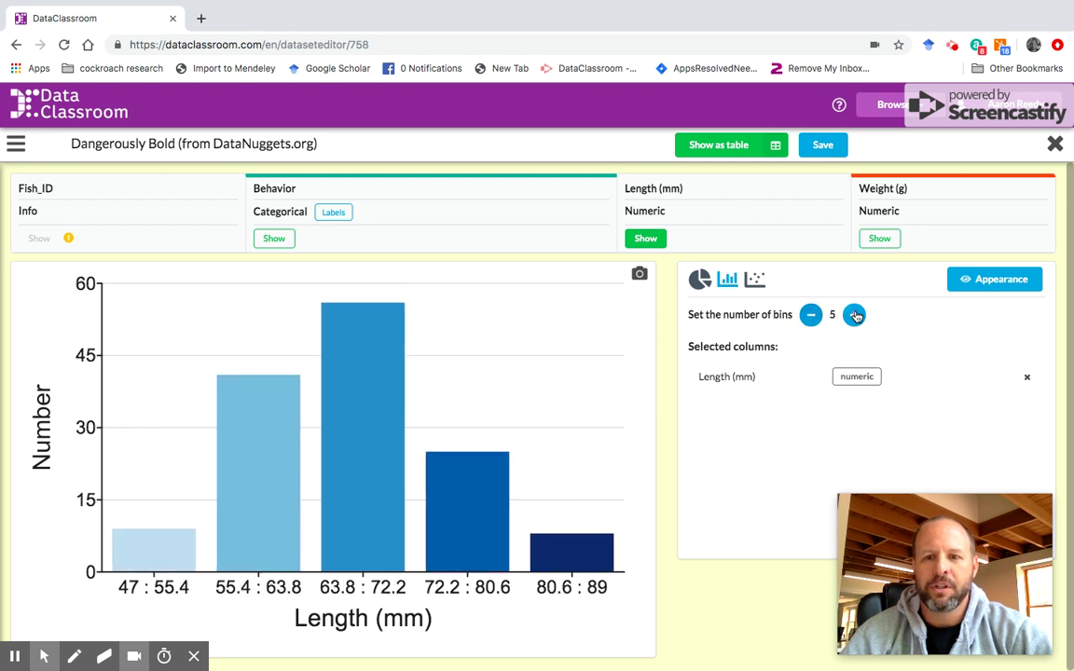
Raise the Length histogram to 14 bins spanning 47 to 89 mm
left_click(854, 315)
left_click(853, 315)
left_click(854, 315)
left_click(853, 315)
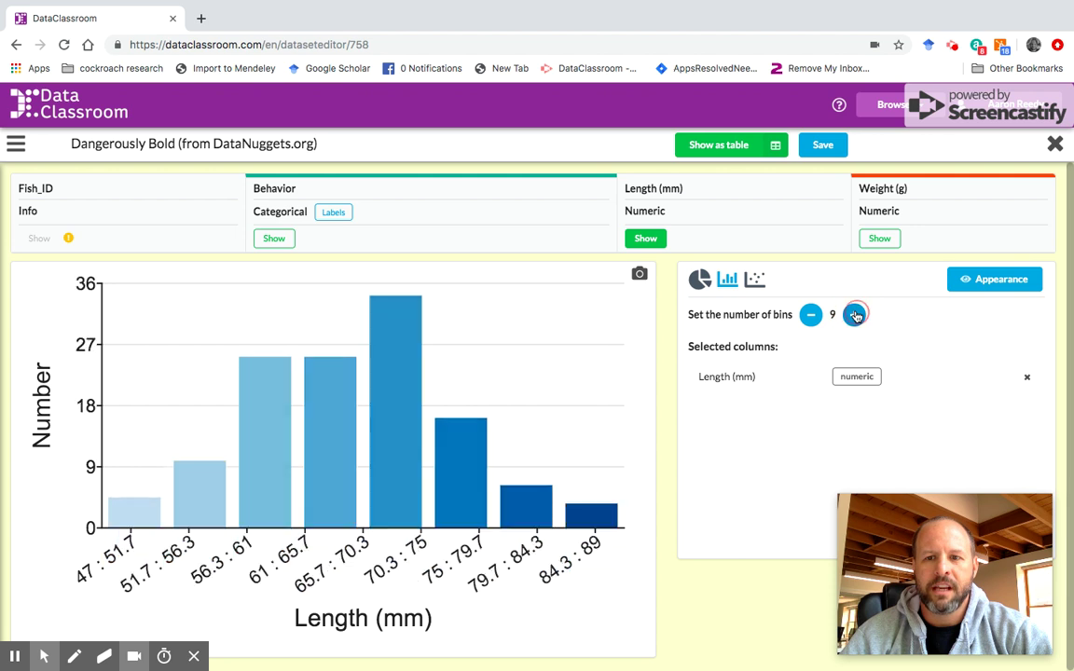
left_click(854, 315)
left_click(854, 315)
left_click(854, 315)
left_click(854, 315)
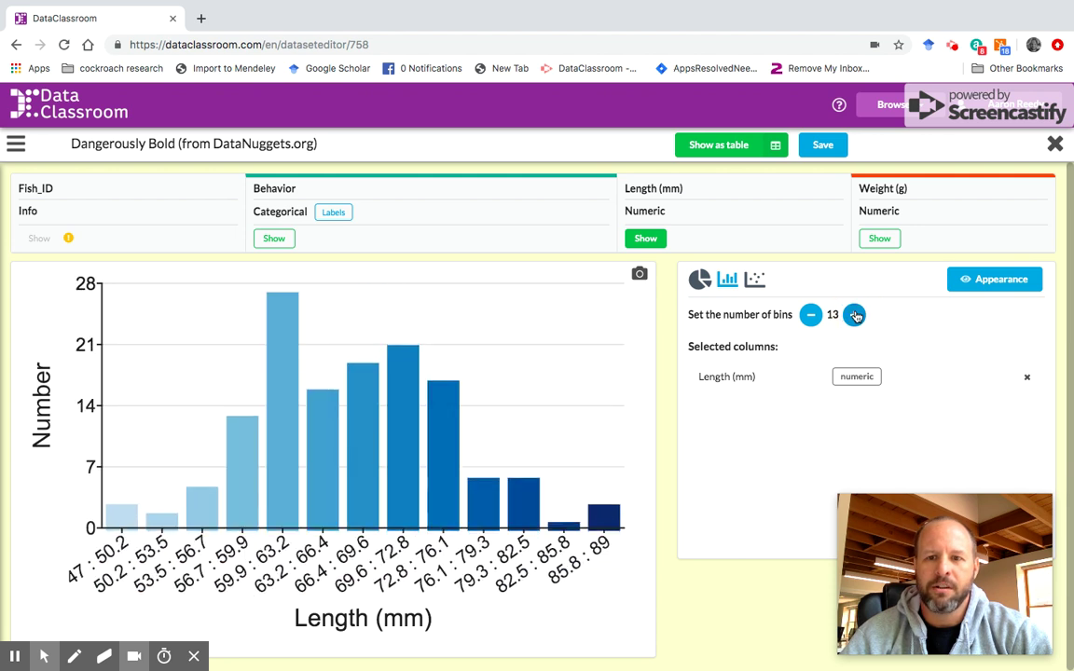
left_click(853, 315)
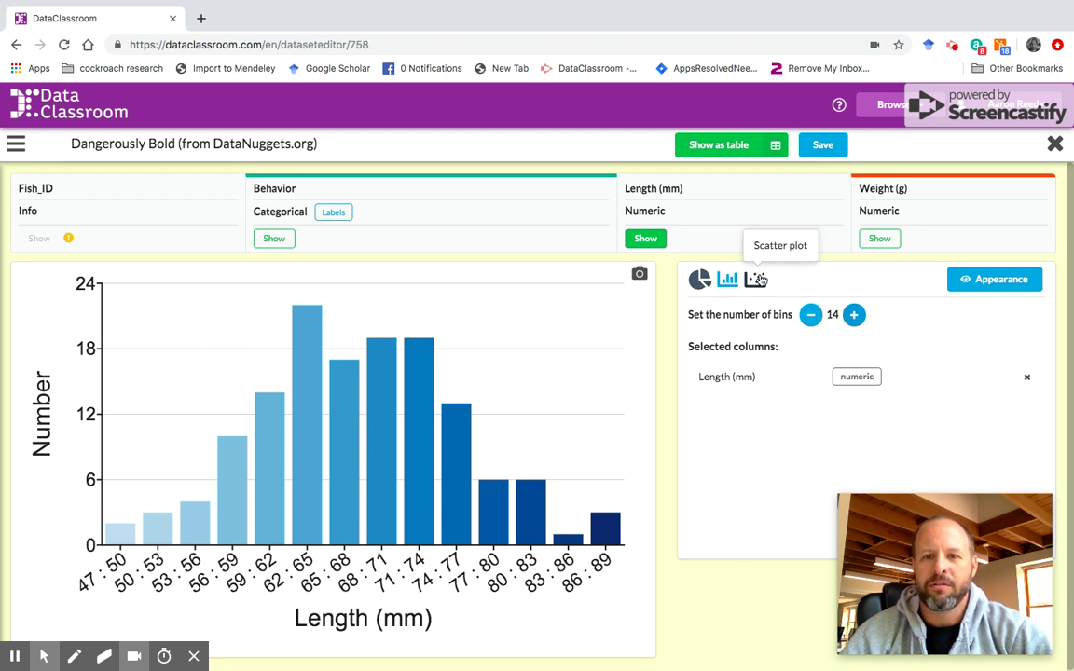
Make a scatter plot with Behavior on the x-axis and Length (mm) on the y-axis
left_click(761, 280)
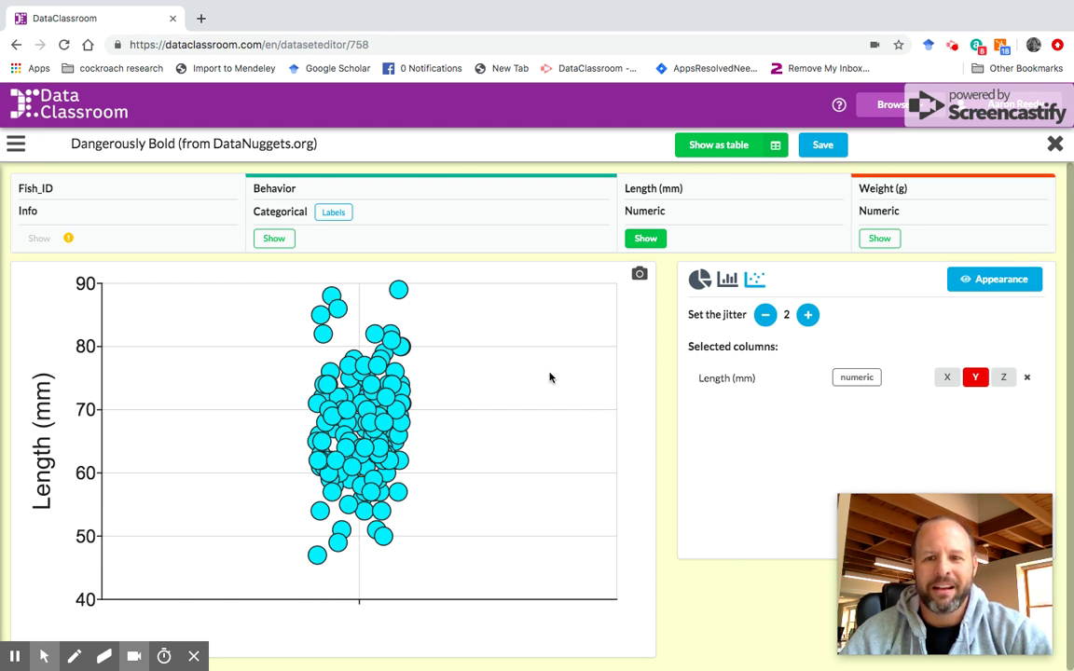
left_click(276, 239)
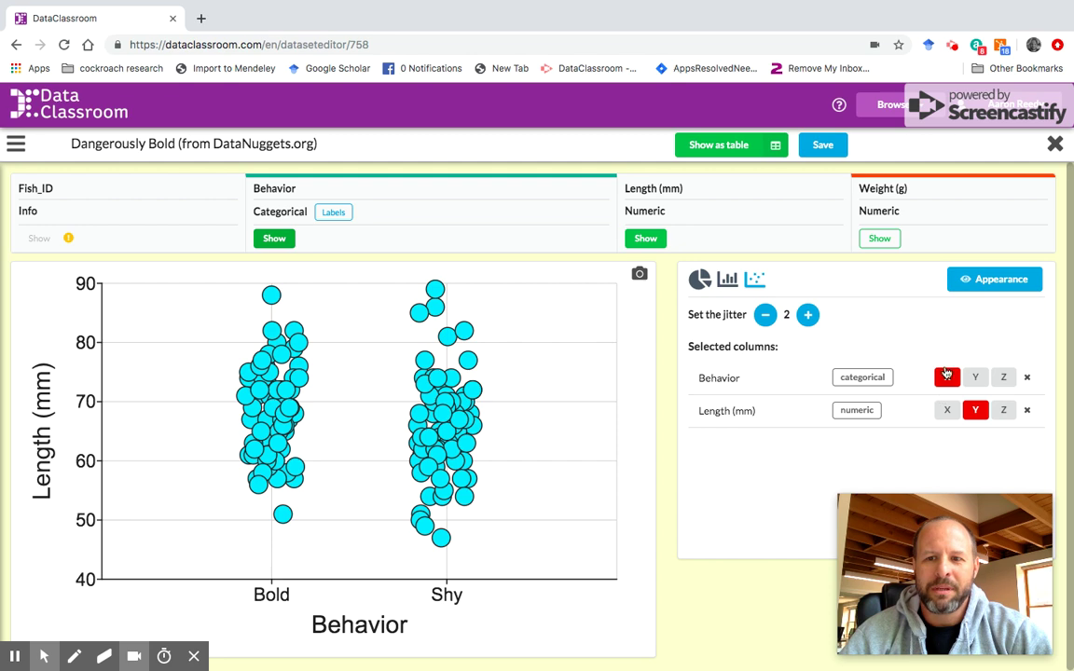
left_click(947, 376)
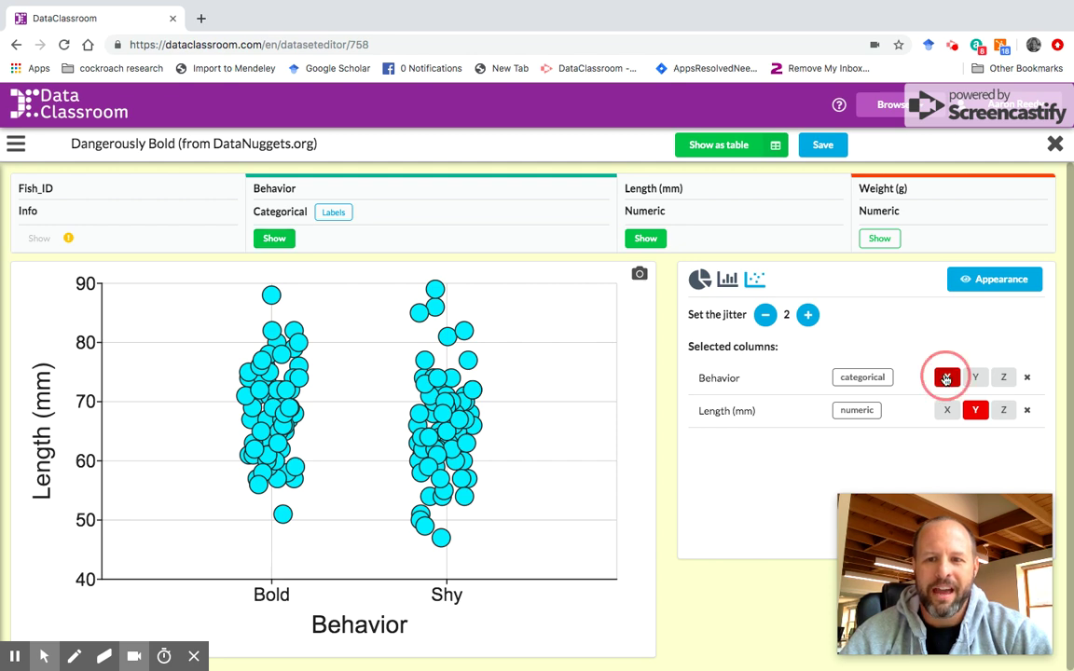
left_click(976, 413)
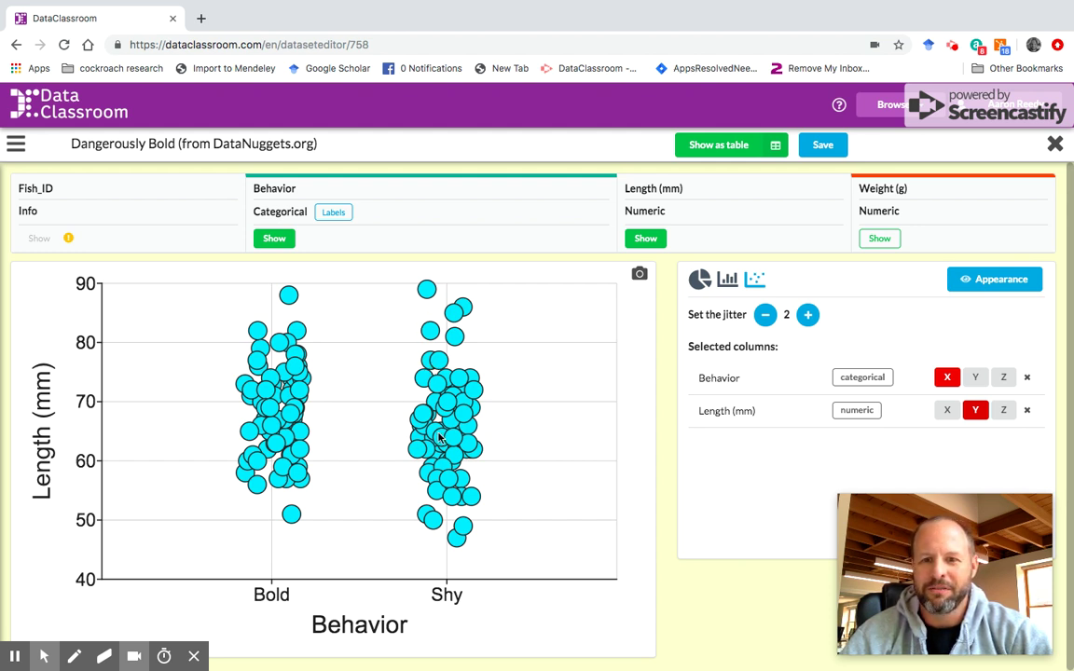
Plot Weight (g) against Length (mm) with a linear regression line (r² = 0.909)
left_click(882, 240)
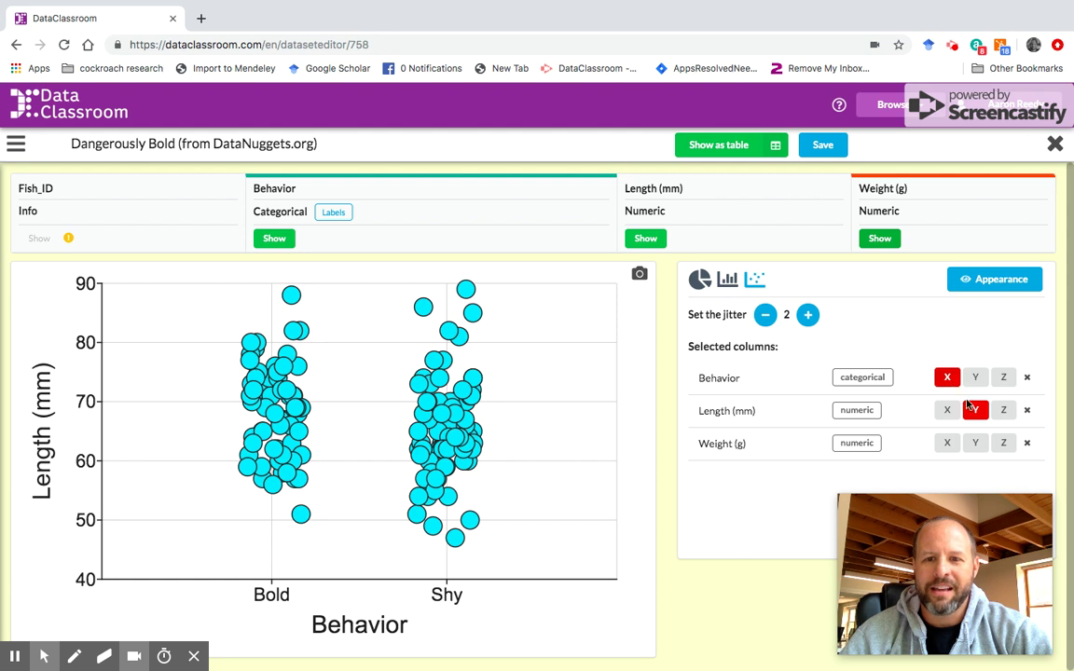
left_click(946, 445)
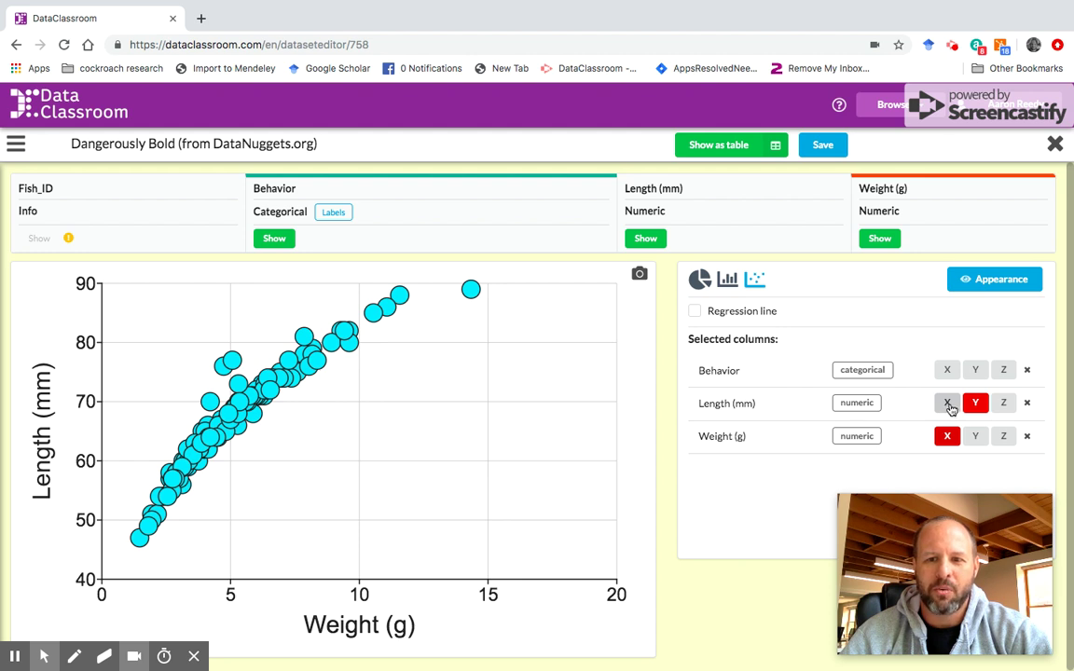
left_click(947, 404)
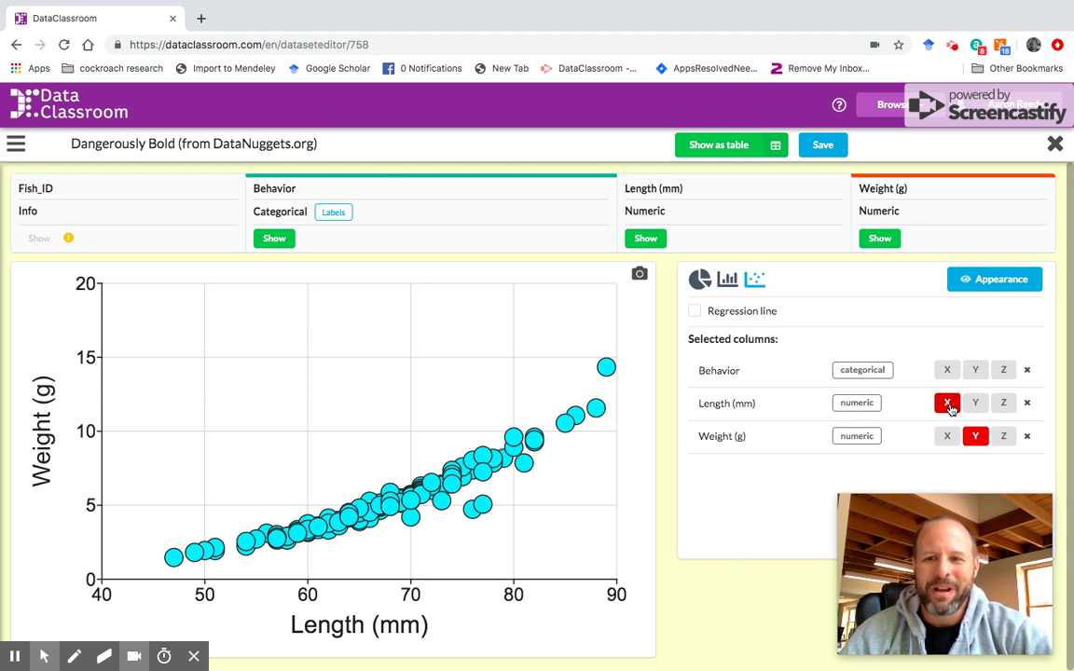
left_click(695, 311)
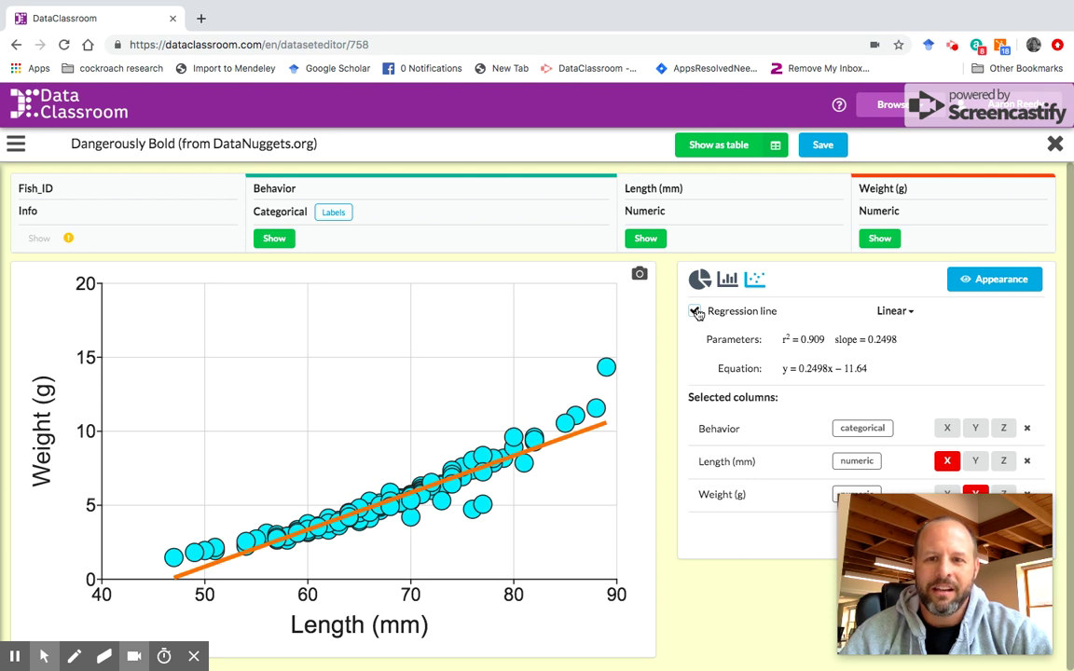
Change the regression fit to Quadratic (r² = 0.95) and colour points by Behavior
left_click(908, 313)
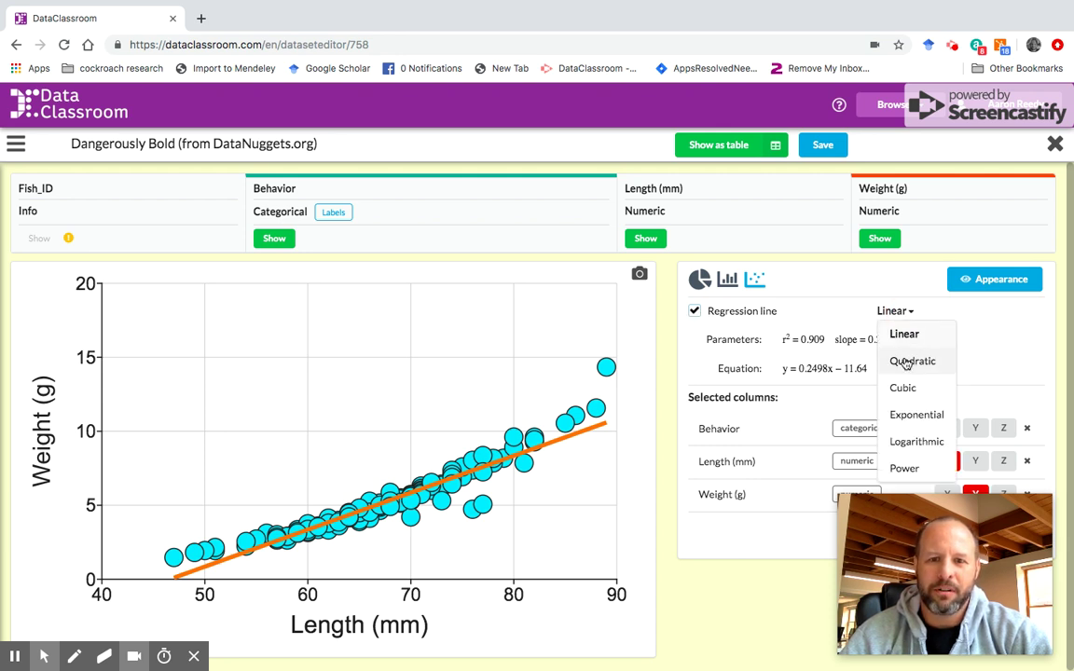
left_click(905, 362)
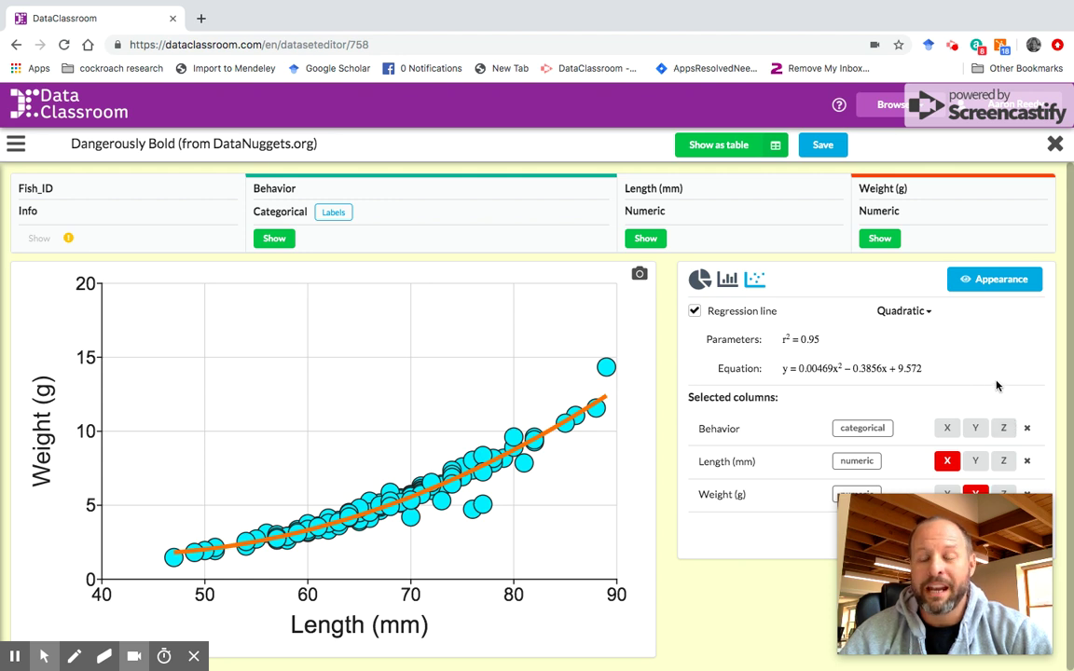
left_click(1006, 428)
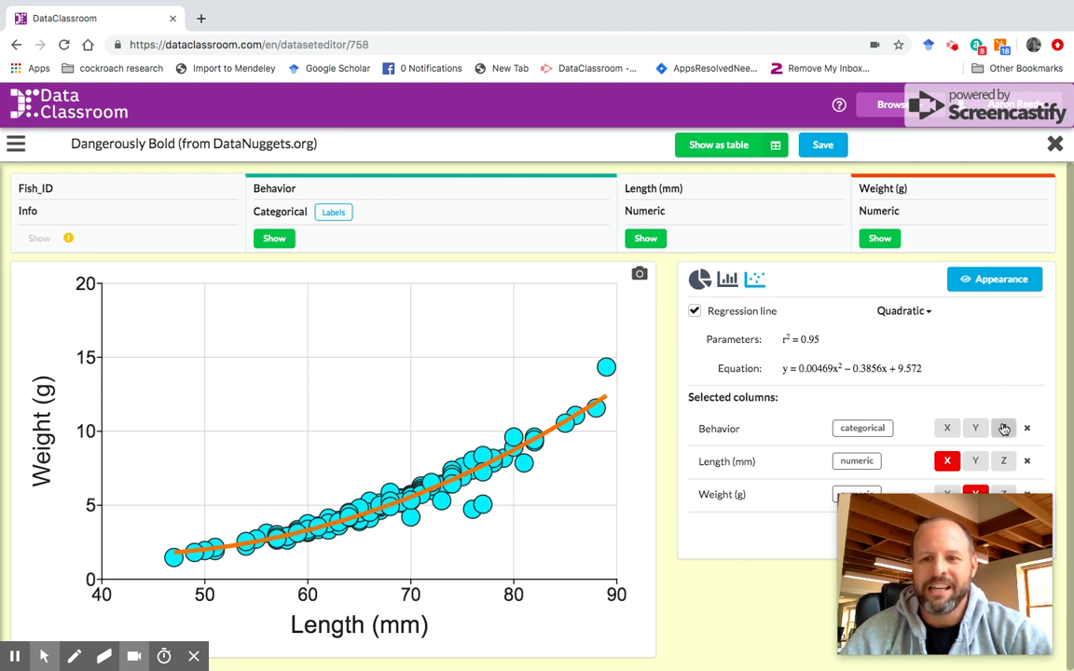
left_click(1005, 428)
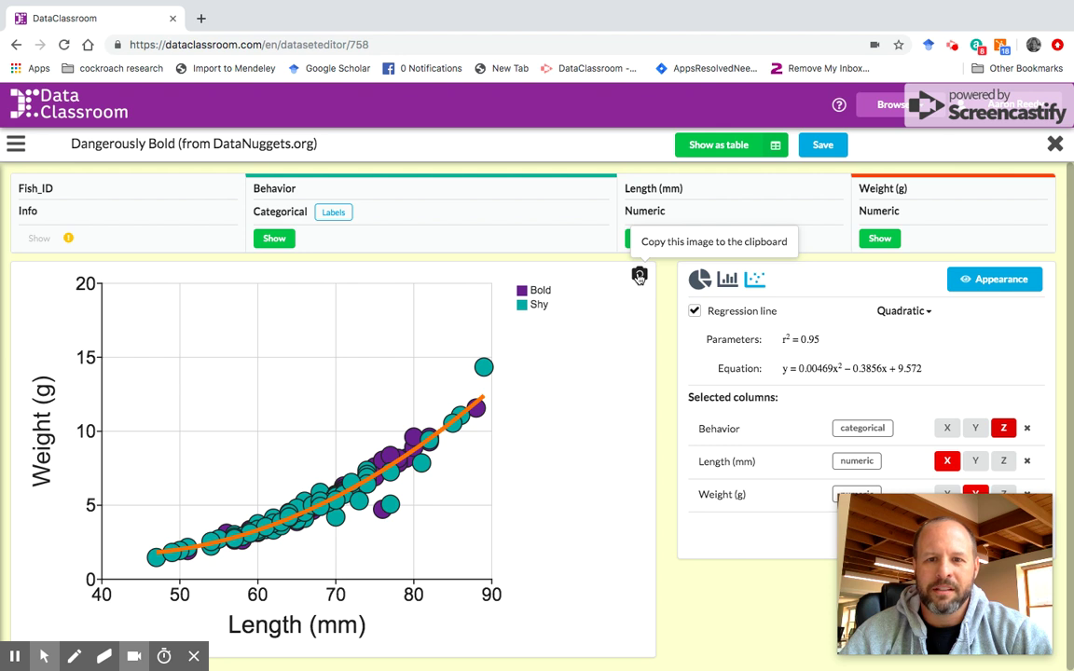
left_click(639, 276)
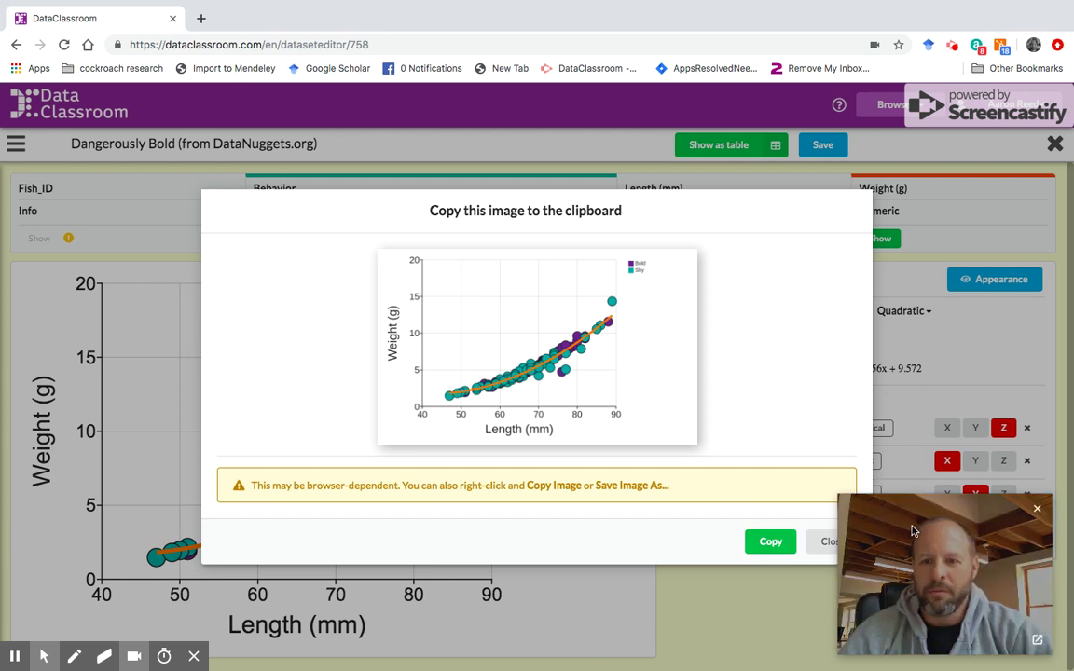
Copy the quadratic-fit scatter plot image to the clipboard and close the dialog
left_click_drag(913, 532, 968, 338)
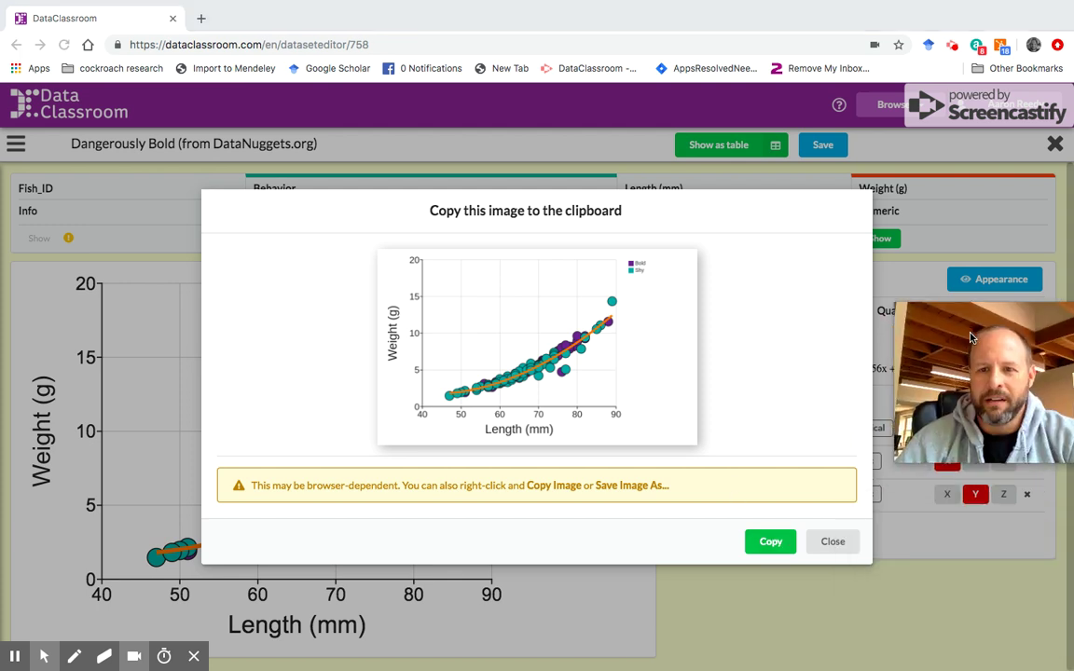
left_click(775, 544)
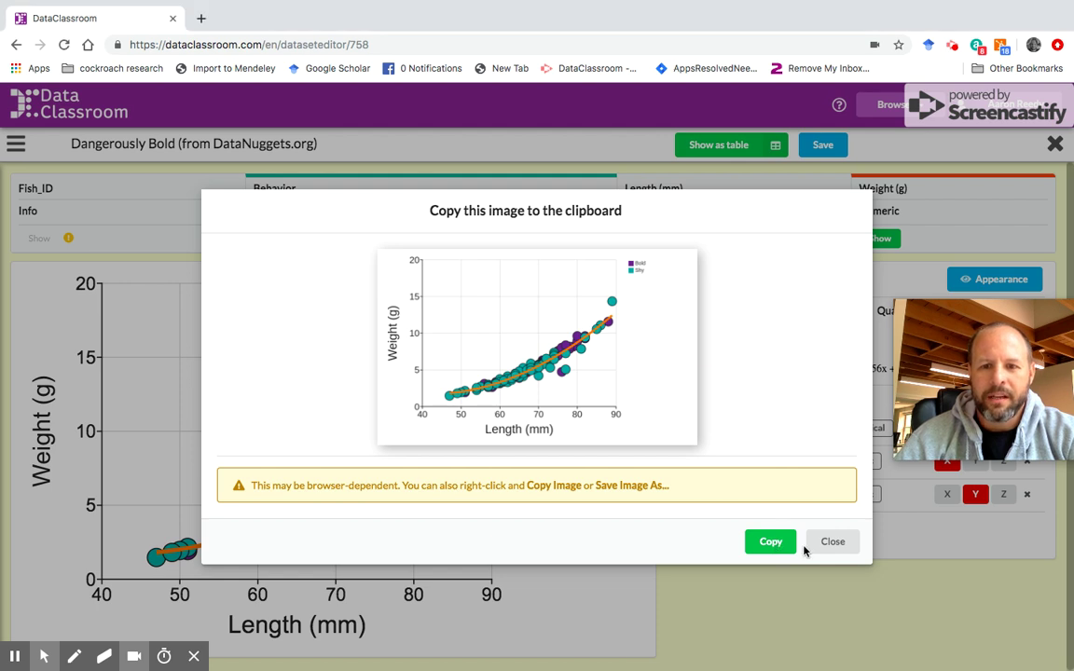
left_click(772, 543)
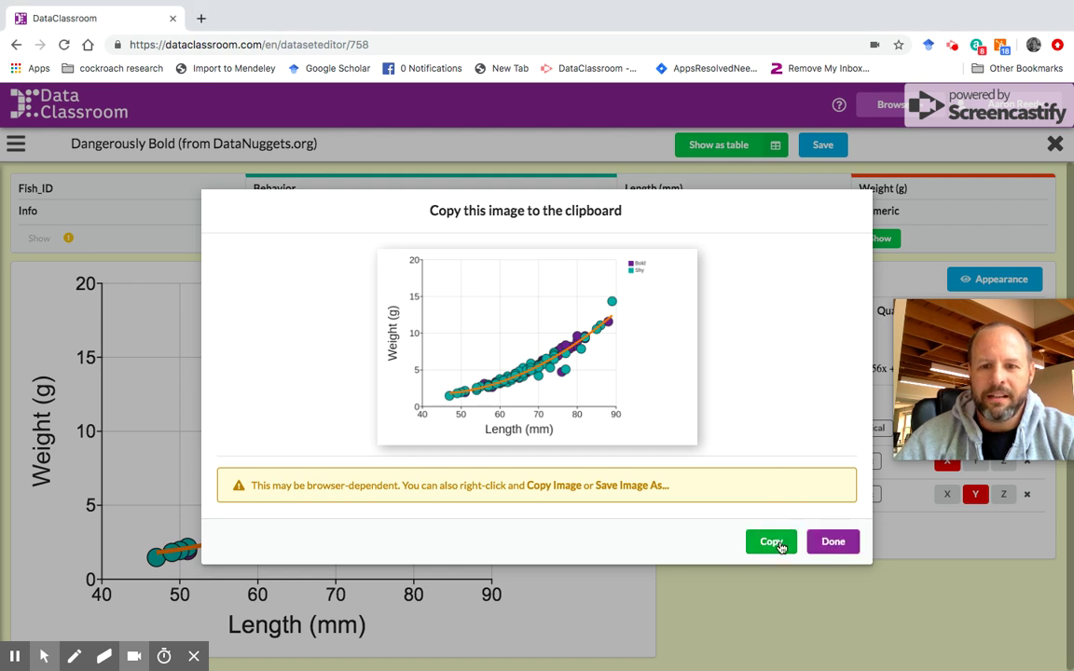
left_click(837, 547)
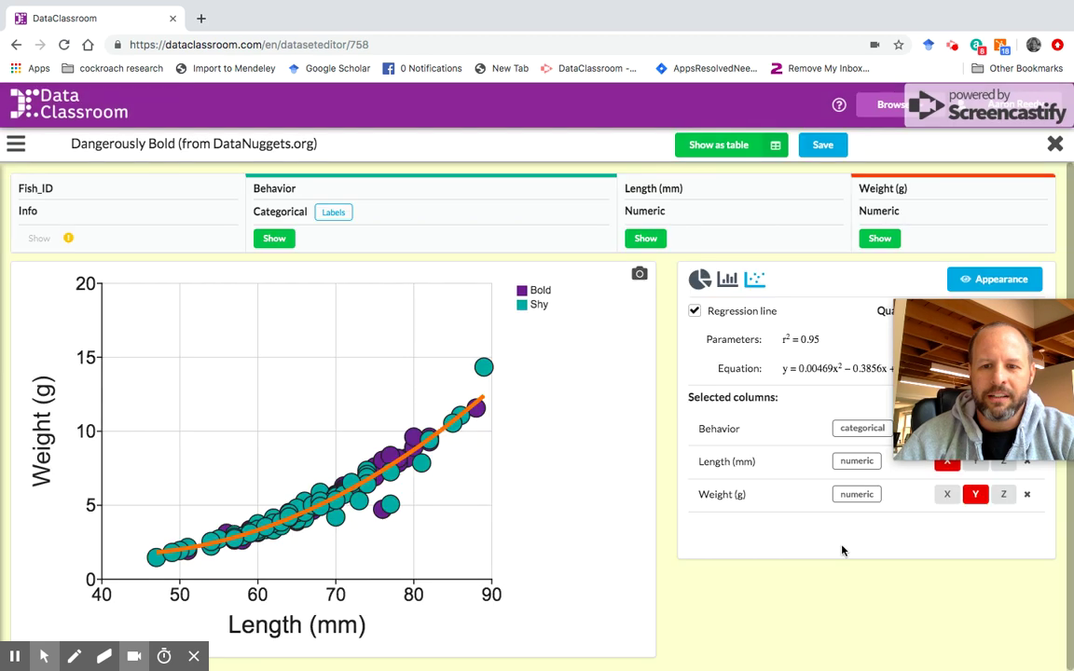
Paste the chart under Results in the Word lab report, then return to DataClassroom
mouse_move(110, 9)
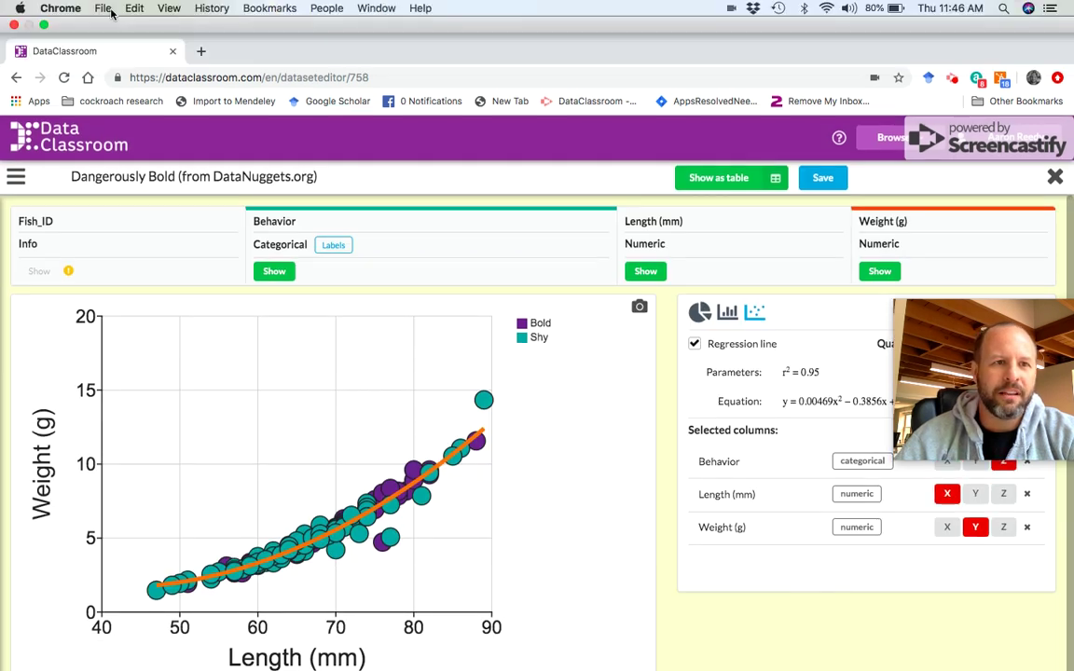
left_click(45, 25)
left_click(100, 180)
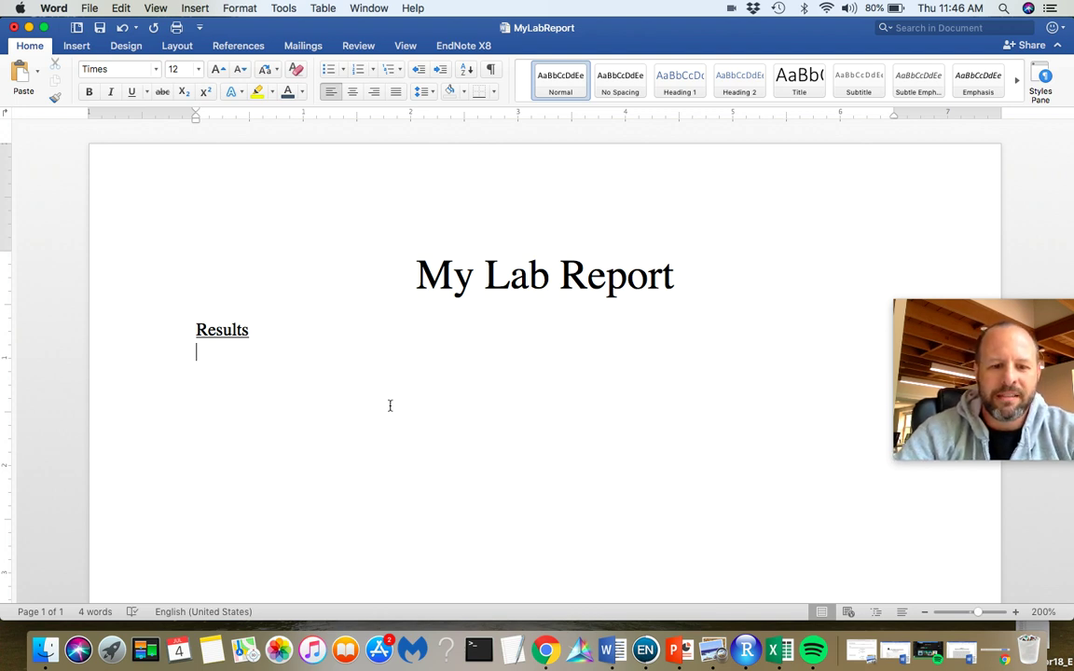
key("super+v")
scroll(587, 356, "up", 2)
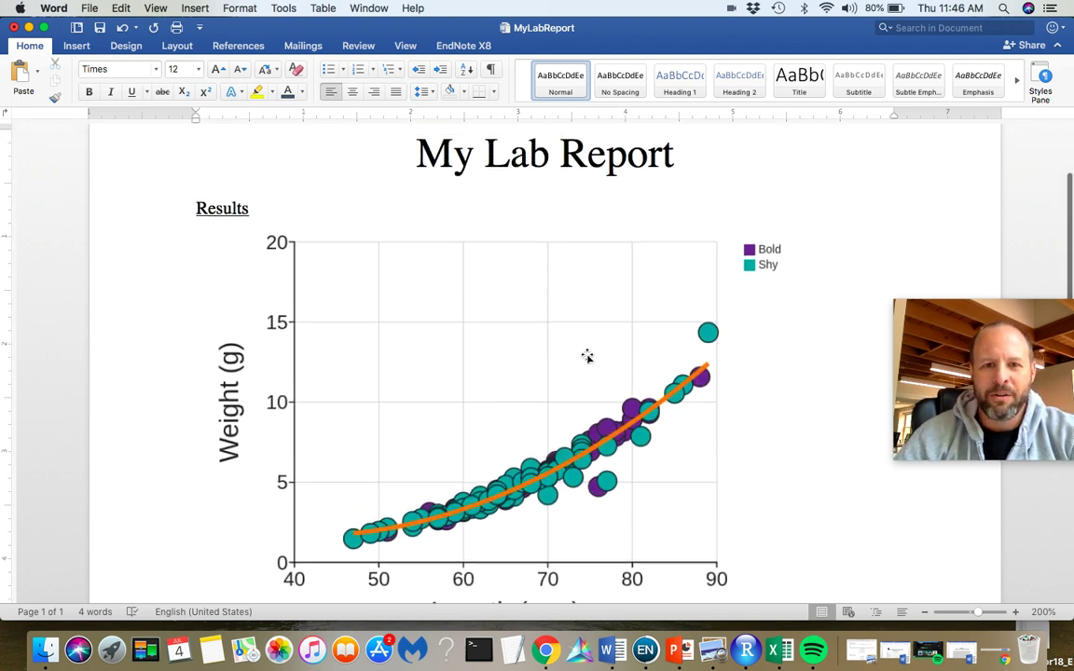
scroll(586, 356, "up", 1)
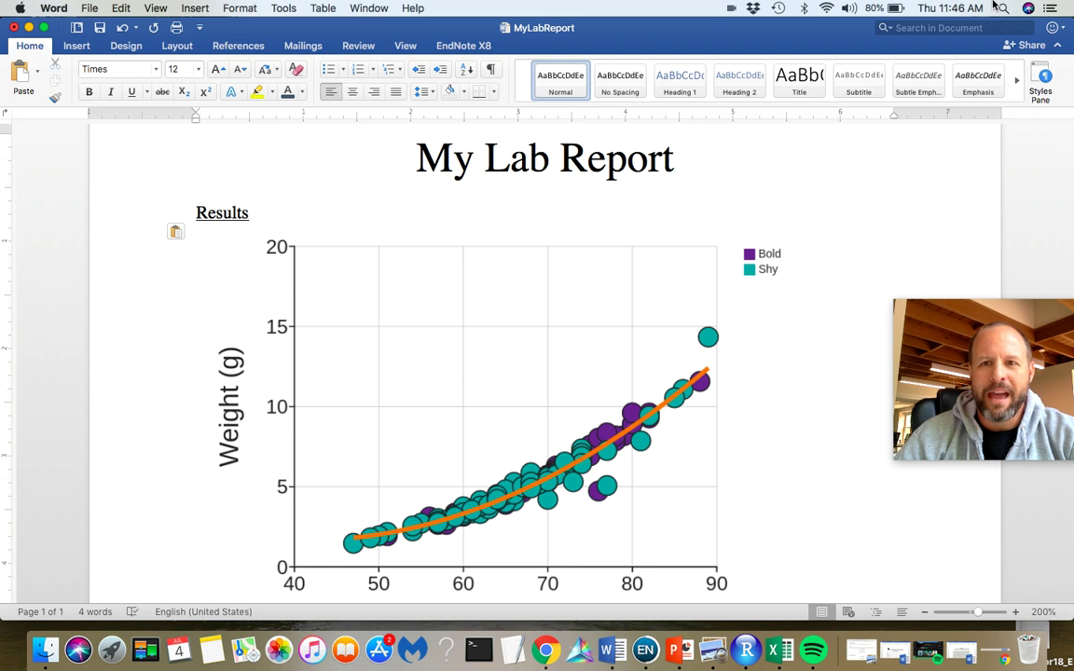
left_click(546, 652)
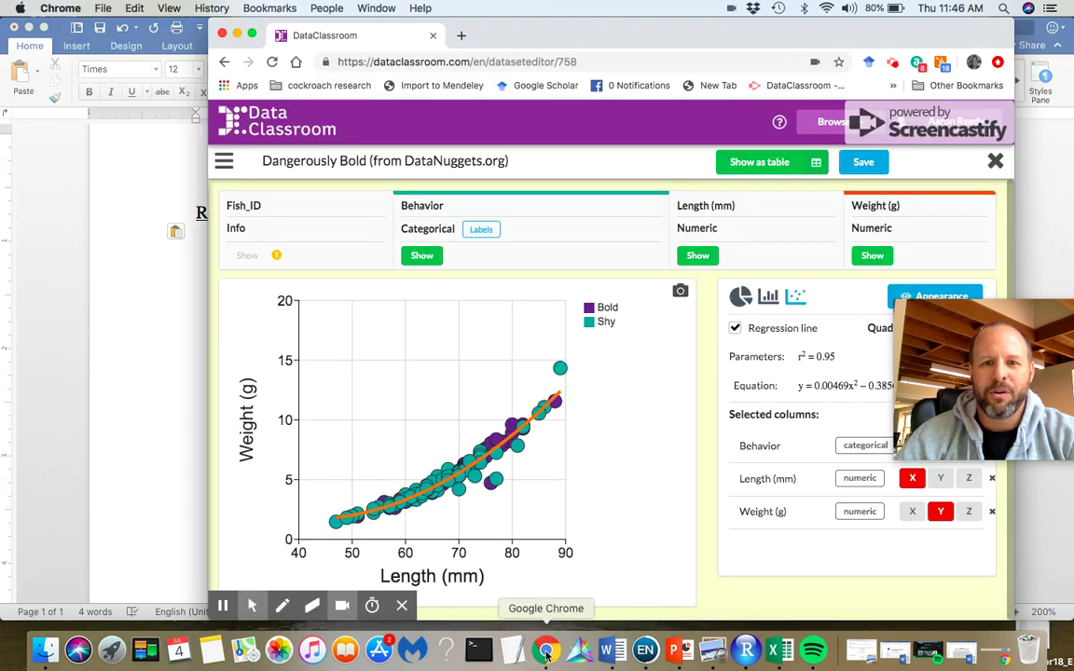
Return to the Weight (g) vs Length (mm) scatter plot and open the screen recorder's controls
left_click(892, 62)
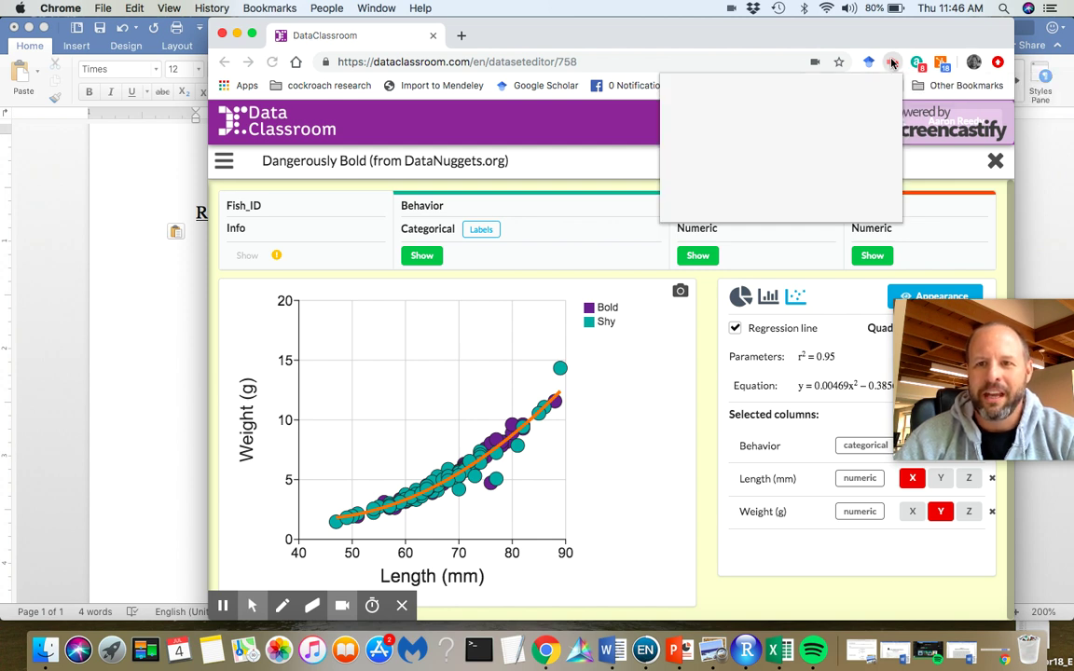